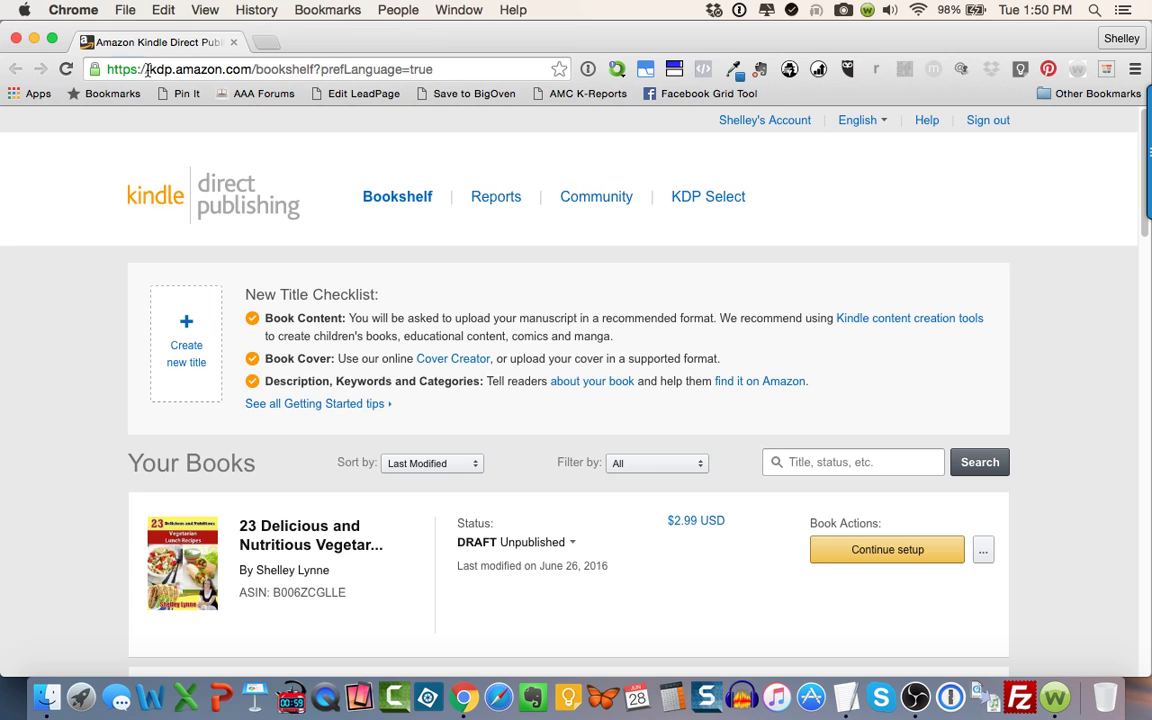
Step: Scroll down the Bookshelf to the live book '21 Stories of Faith'
left_click_drag(148, 70, 242, 71)
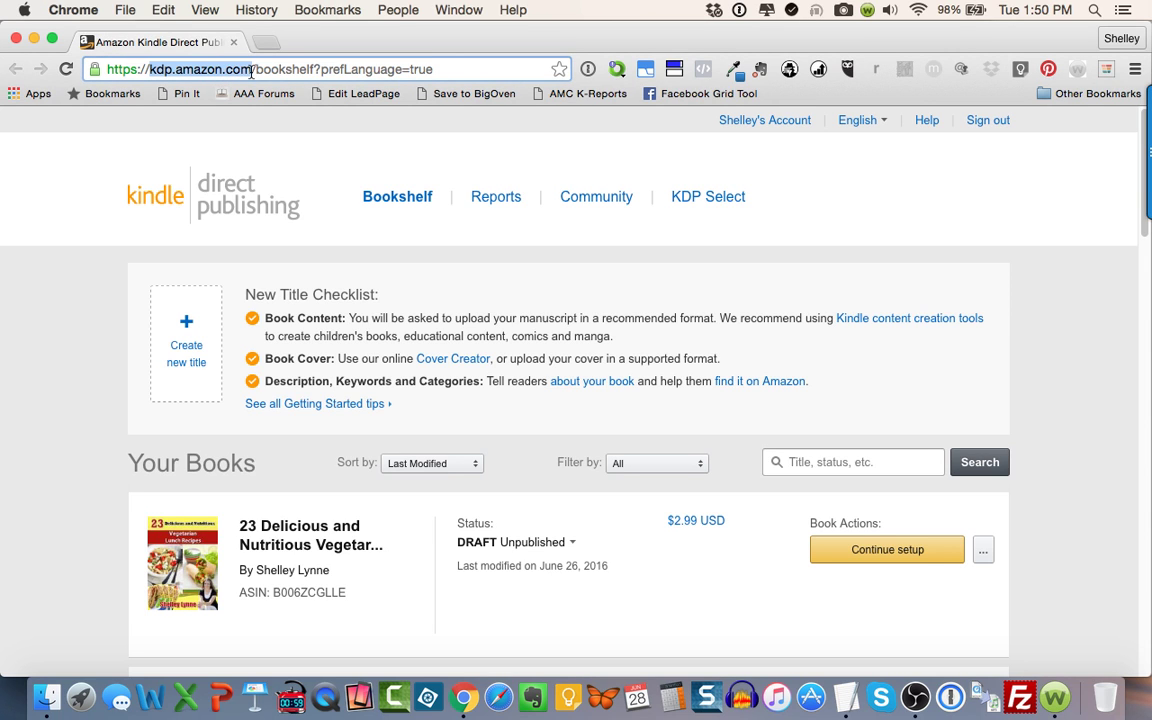
left_click(116, 323)
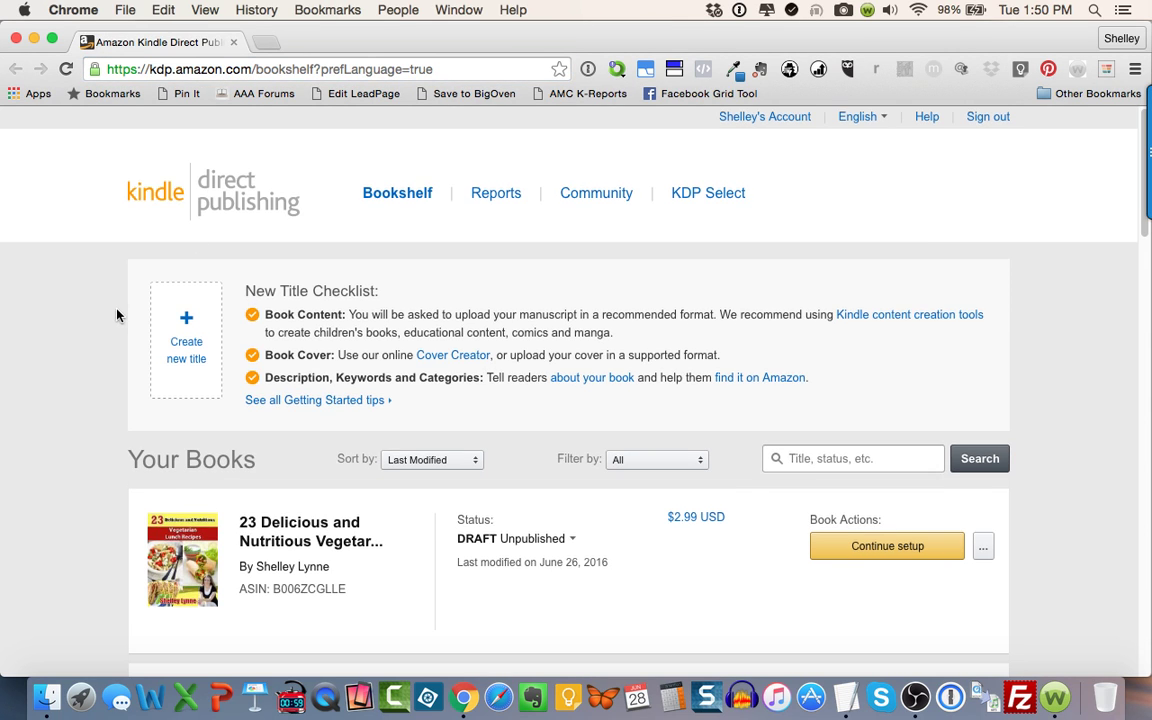
scroll(116, 323, "down", 1)
scroll(114, 318, "down", 5)
scroll(108, 325, "down", 2)
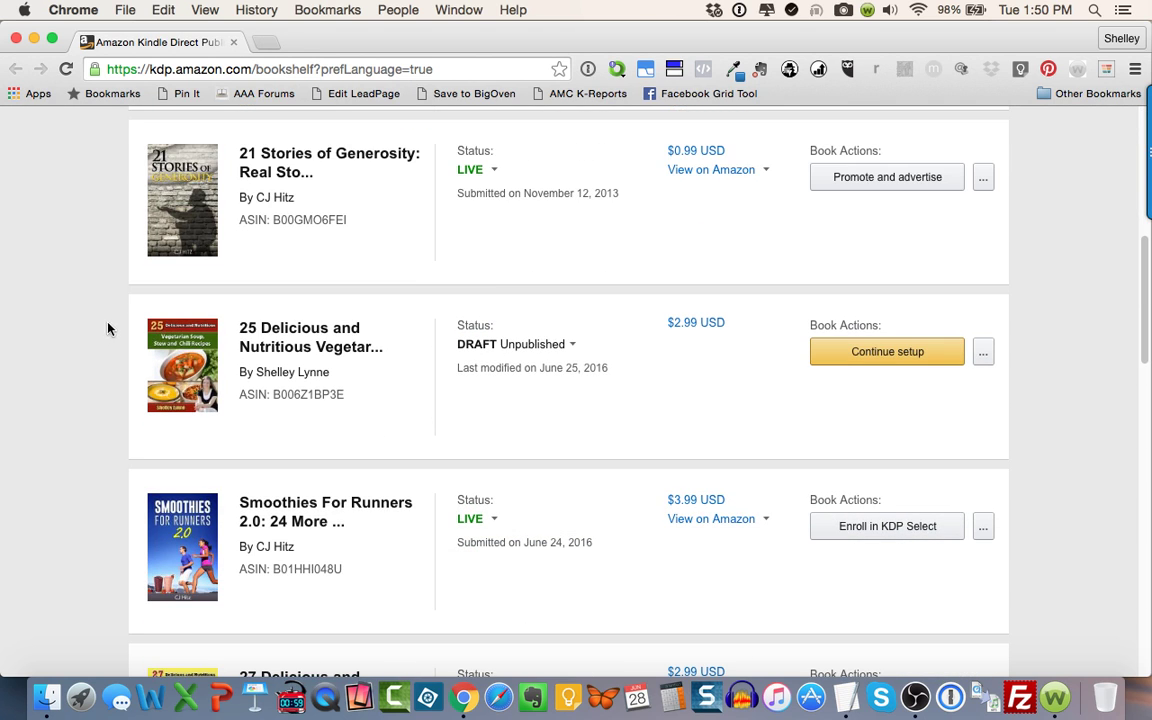
scroll(104, 337, "down", 4)
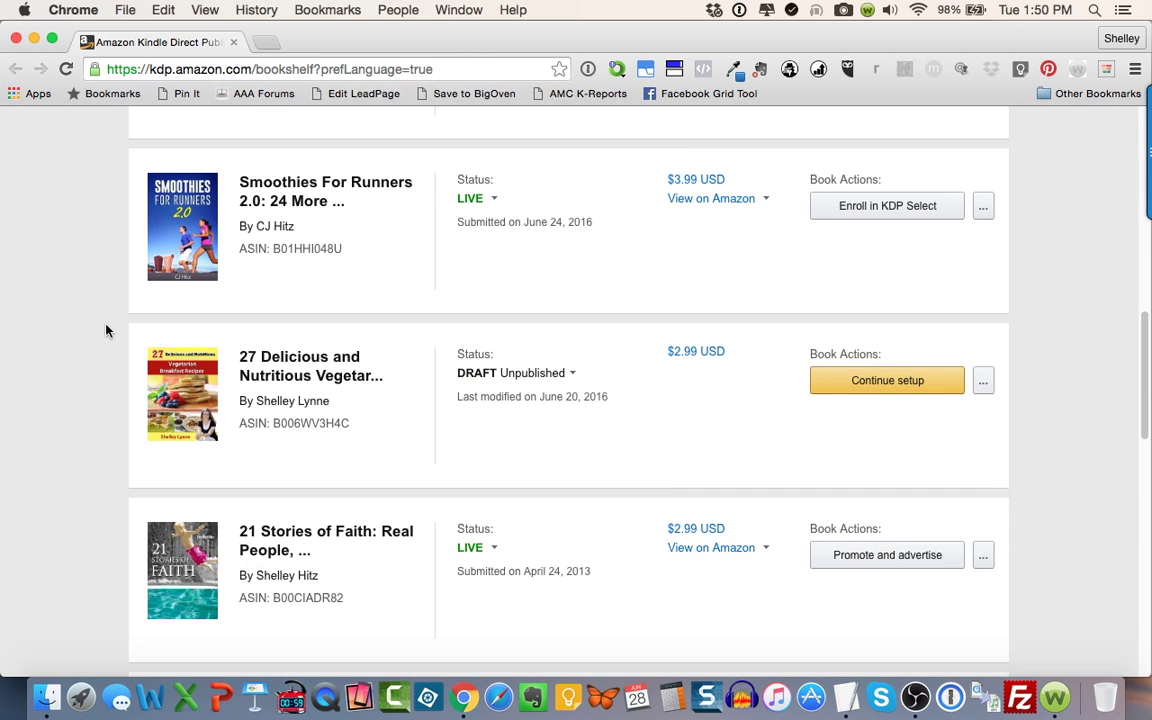
scroll(107, 380, "down", 1)
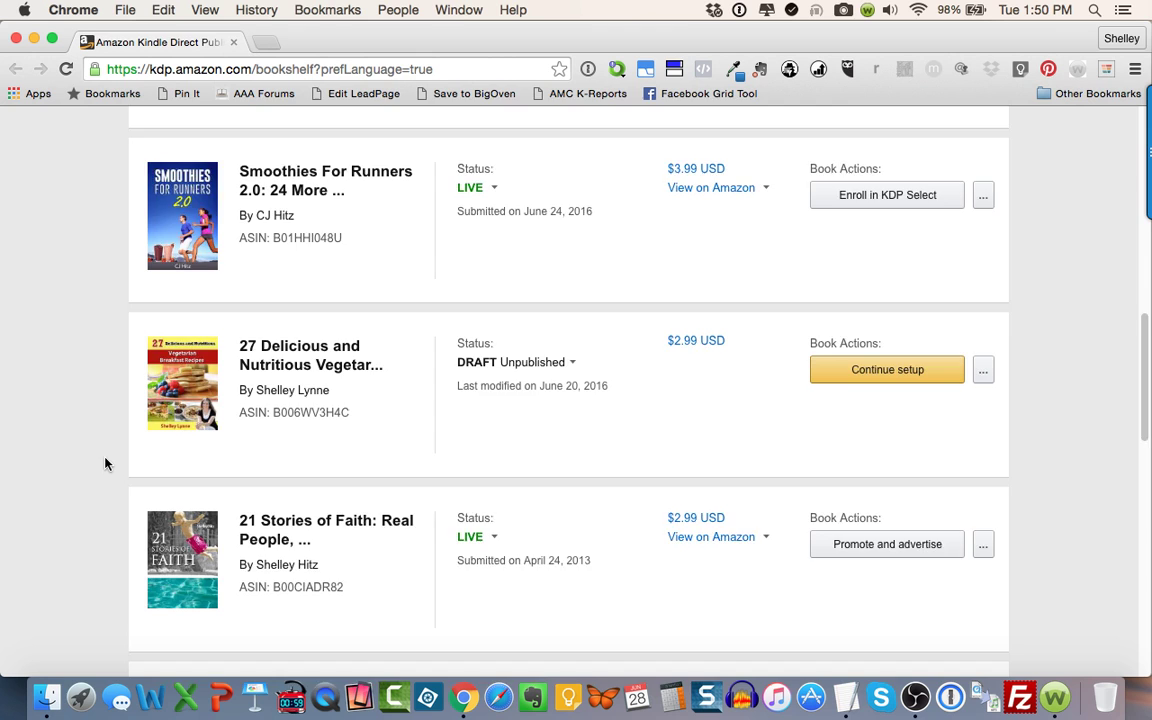
scroll(110, 463, "down", 2)
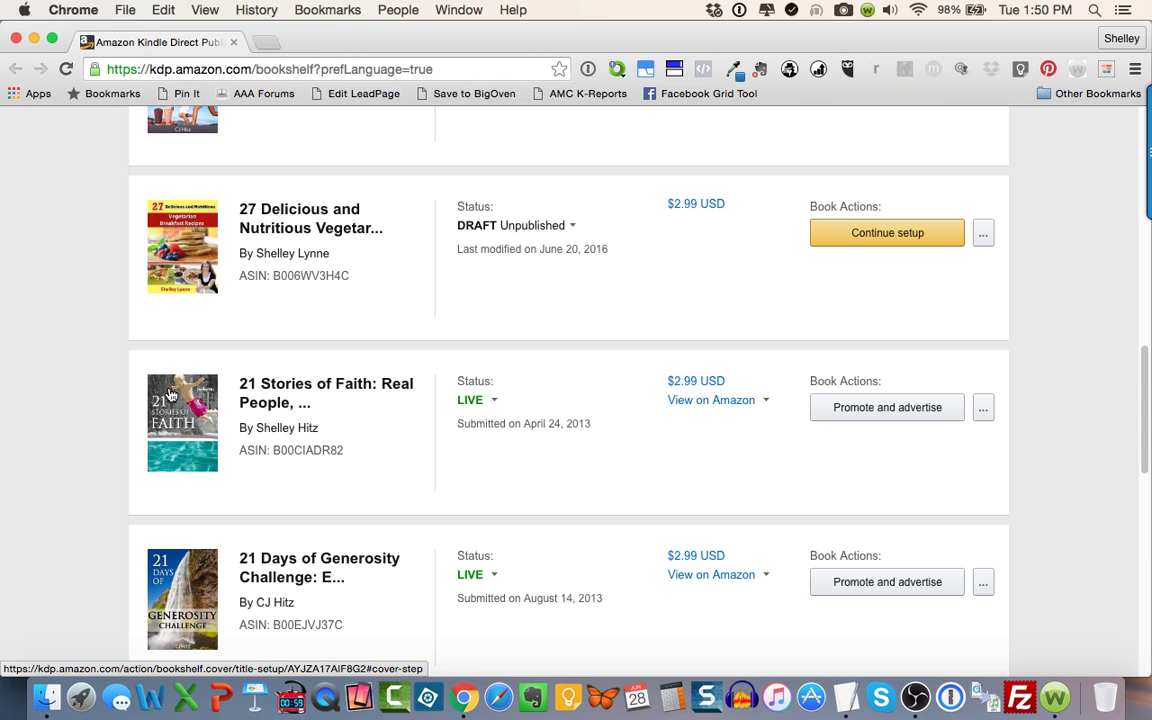
Step: Open the $2.99 USD pricing for '21 Stories of Faith' and scroll to KDP Pricing and Royalty
left_click(693, 386)
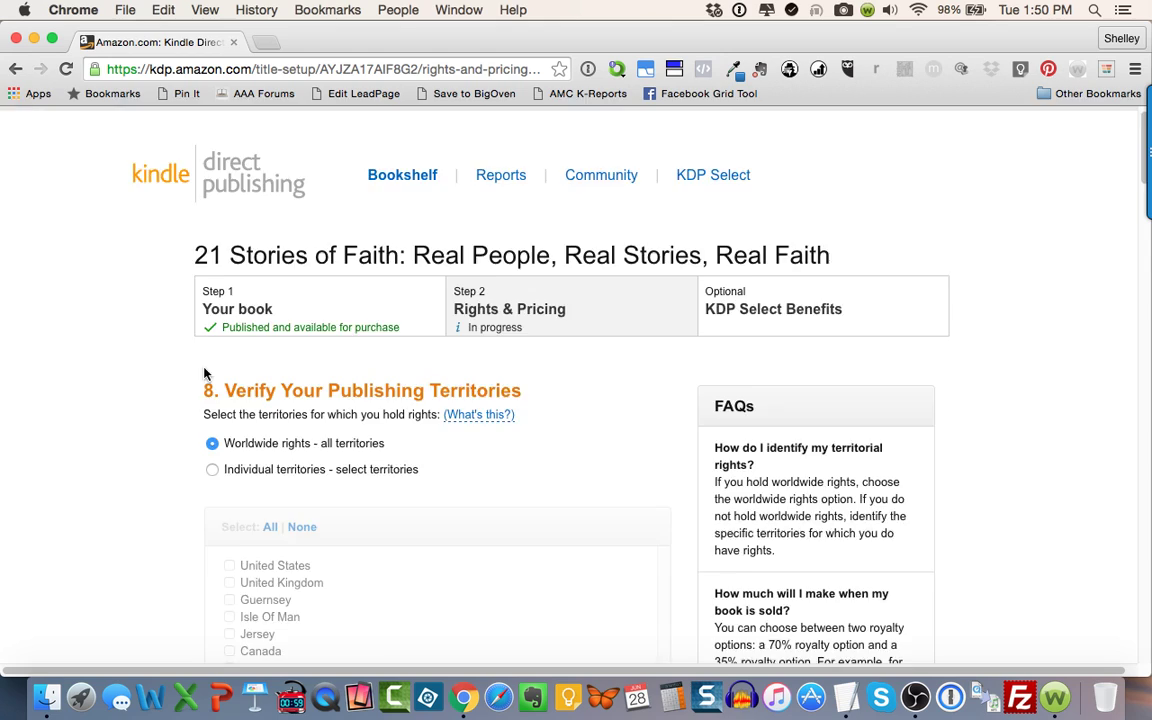
scroll(206, 369, "down", 4)
scroll(200, 400, "down", 2)
scroll(200, 390, "down", 4)
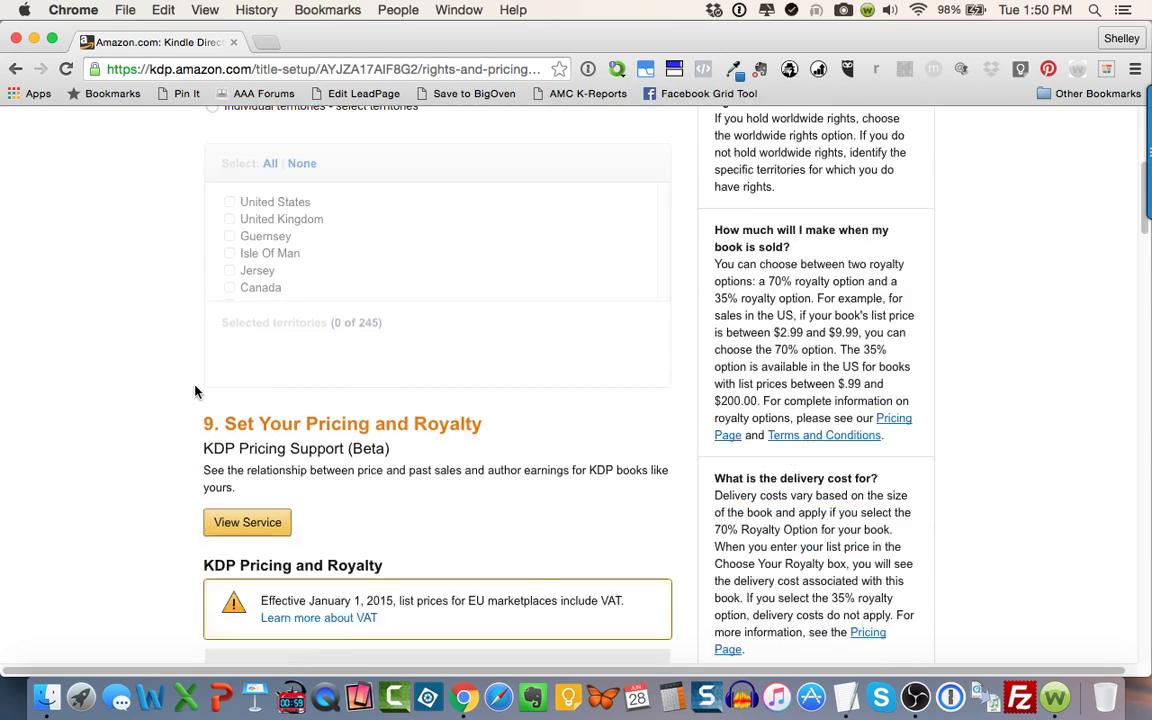
scroll(198, 390, "down", 4)
scroll(195, 395, "down", 3)
scroll(189, 401, "down", 1)
scroll(189, 401, "down", 1)
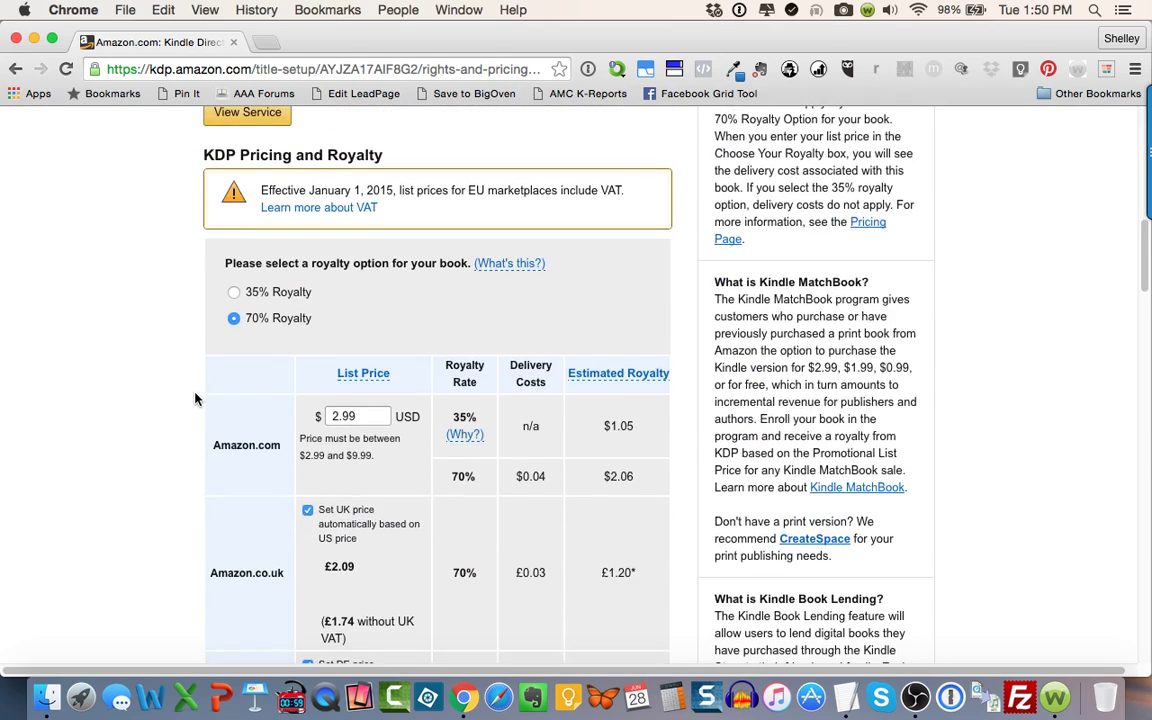
Step: Choose the 35% royalty option and set the Amazon.com list price to 0.99
left_click(235, 290)
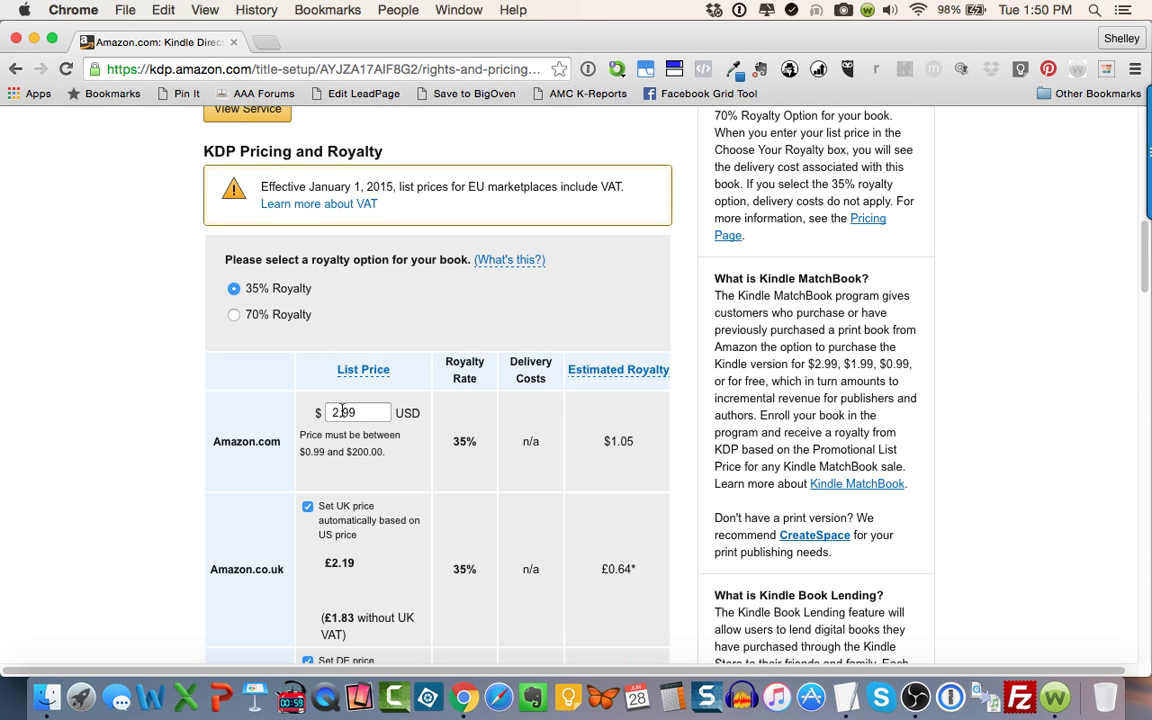
left_click_drag(337, 413, 318, 415)
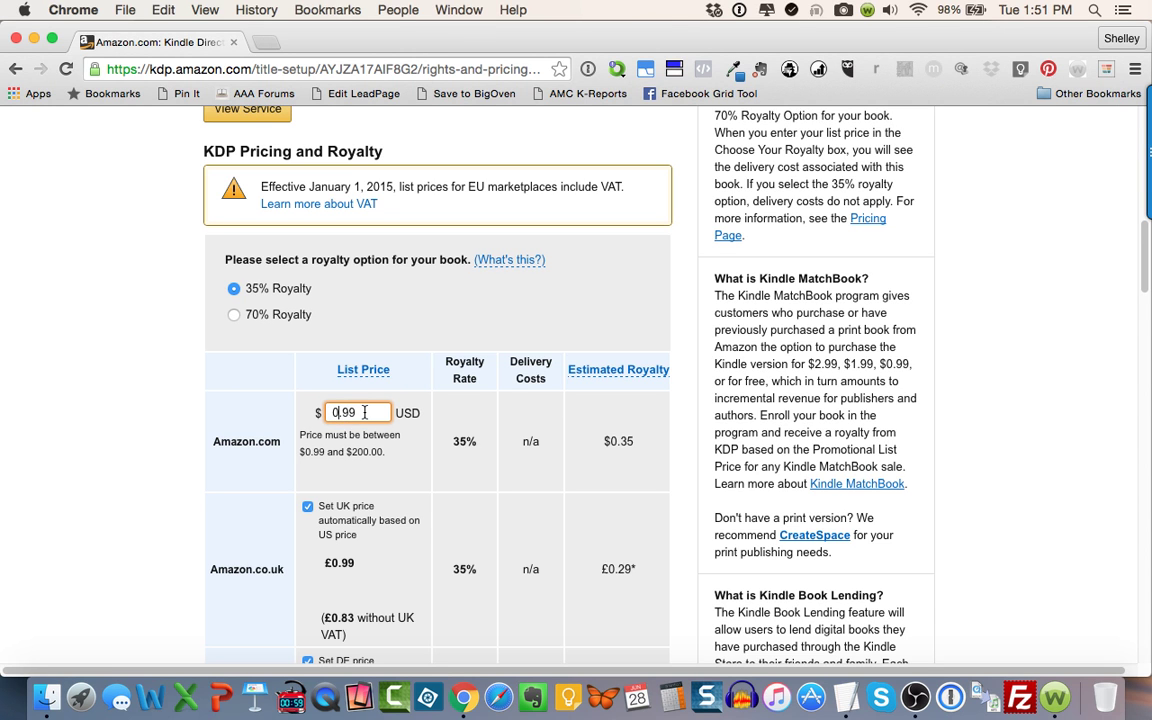
scroll(152, 411, "down", 2)
scroll(158, 415, "down", 2)
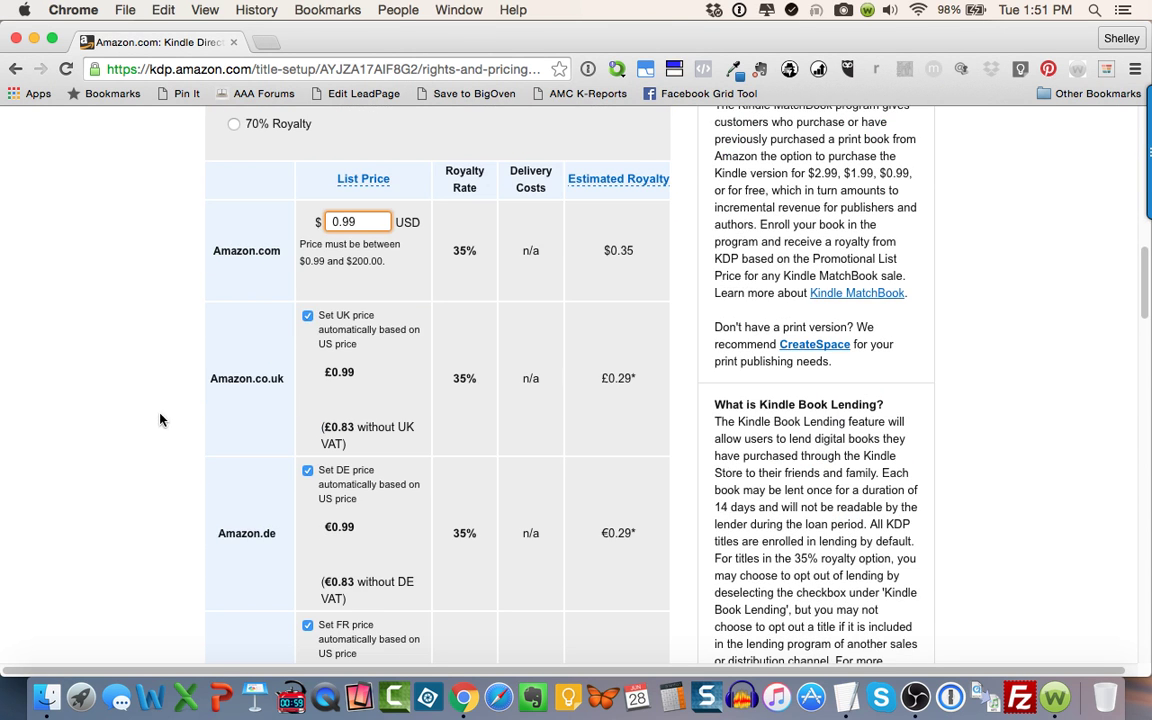
scroll(308, 410, "down", 3)
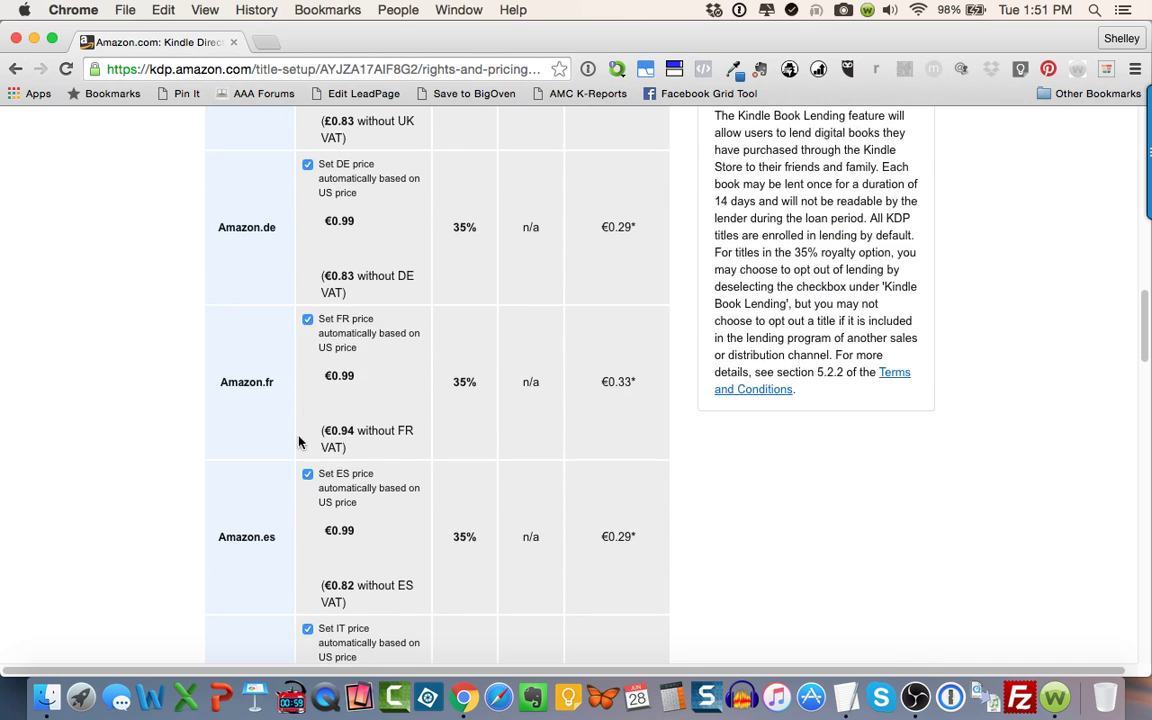
scroll(298, 440, "down", 8)
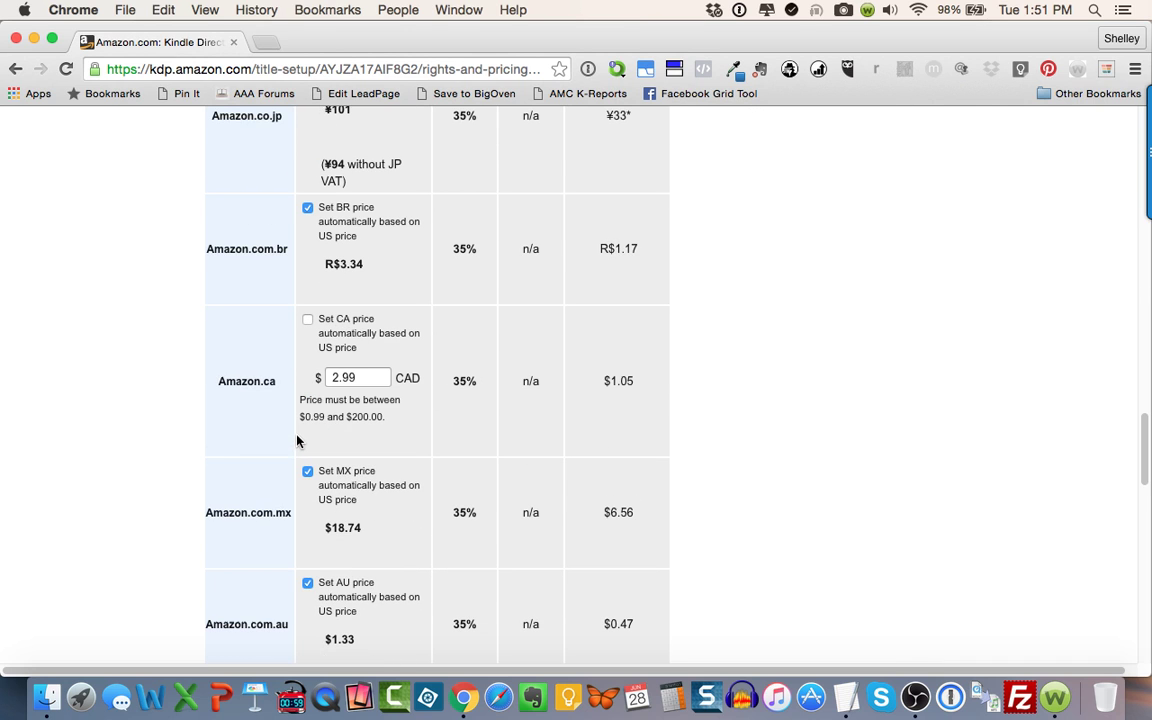
Step: Set the Amazon.ca list price to 0.99 and scroll to the bottom of the page
left_click(333, 377)
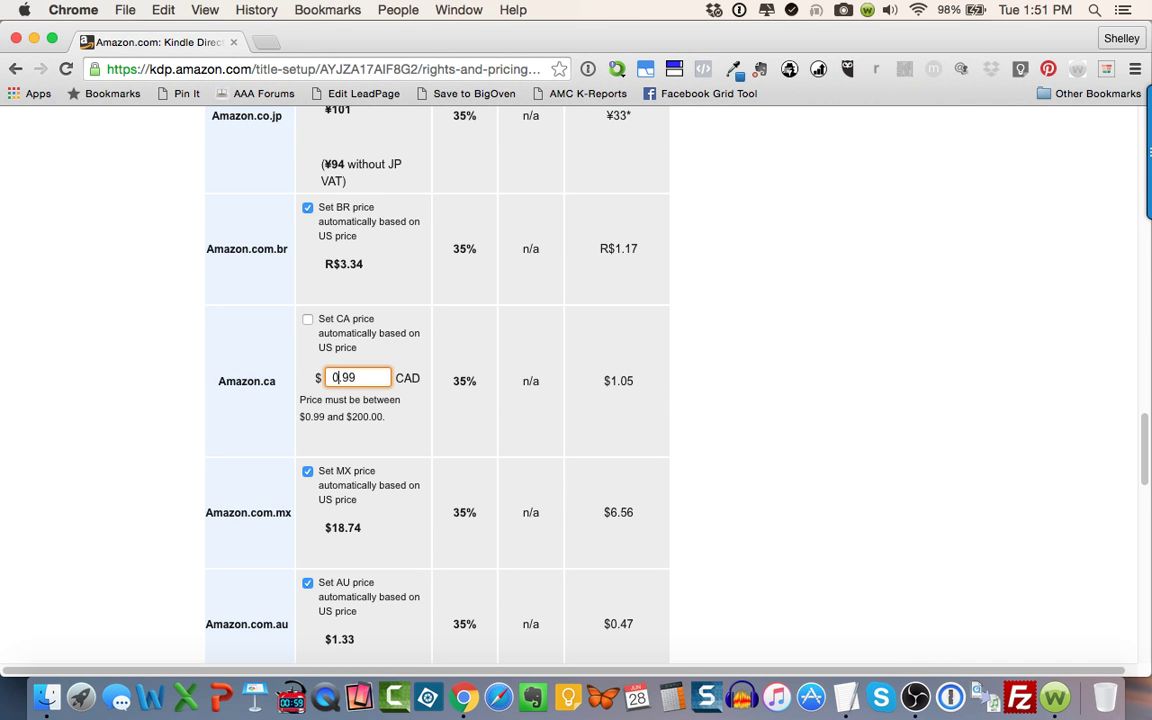
left_click(188, 391)
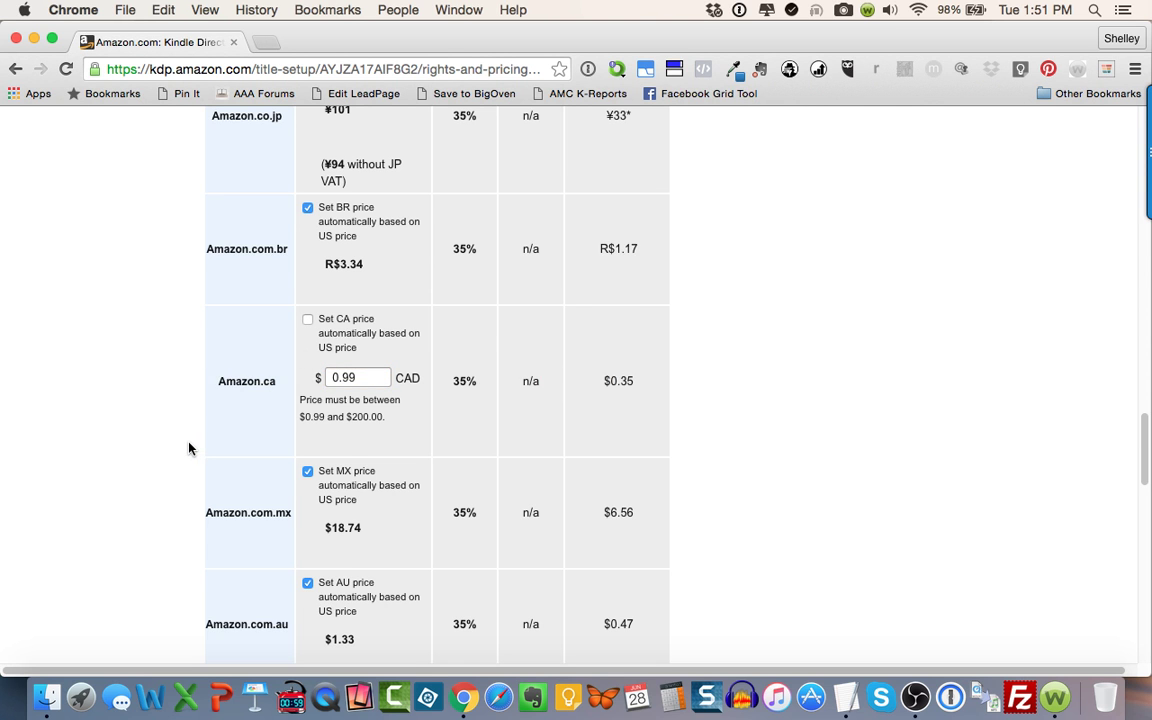
scroll(188, 450, "down", 3)
scroll(194, 447, "down", 3)
scroll(193, 448, "down", 2)
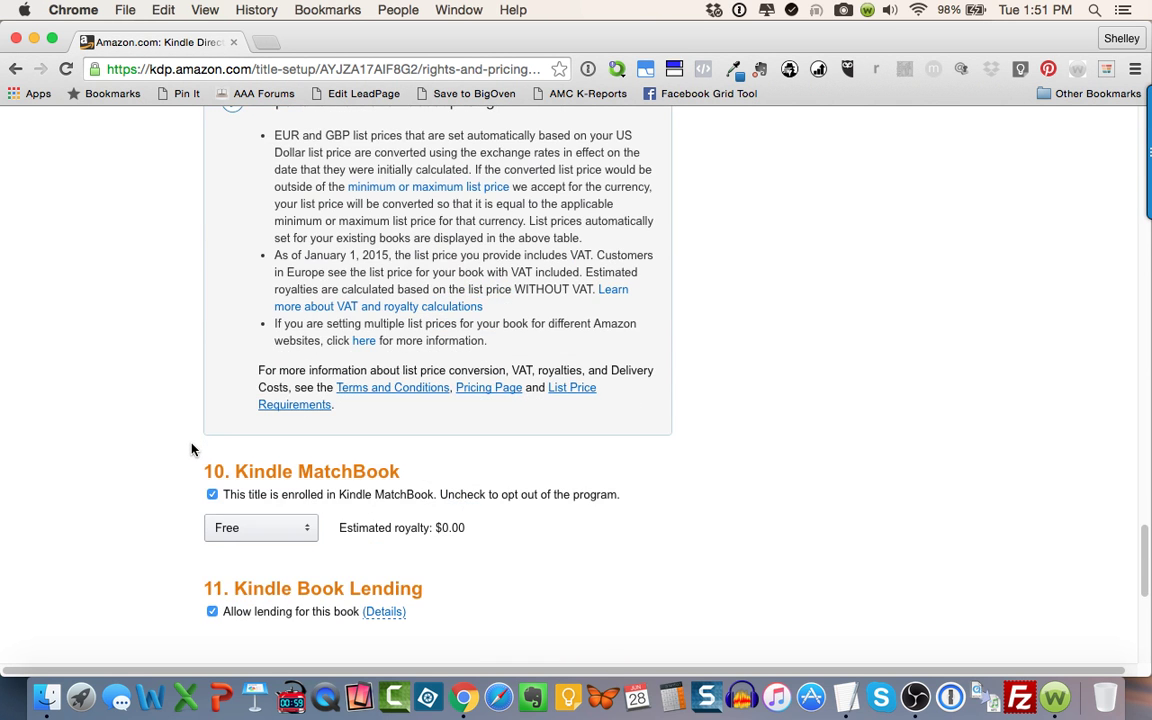
scroll(192, 450, "down", 2)
scroll(188, 452, "down", 5)
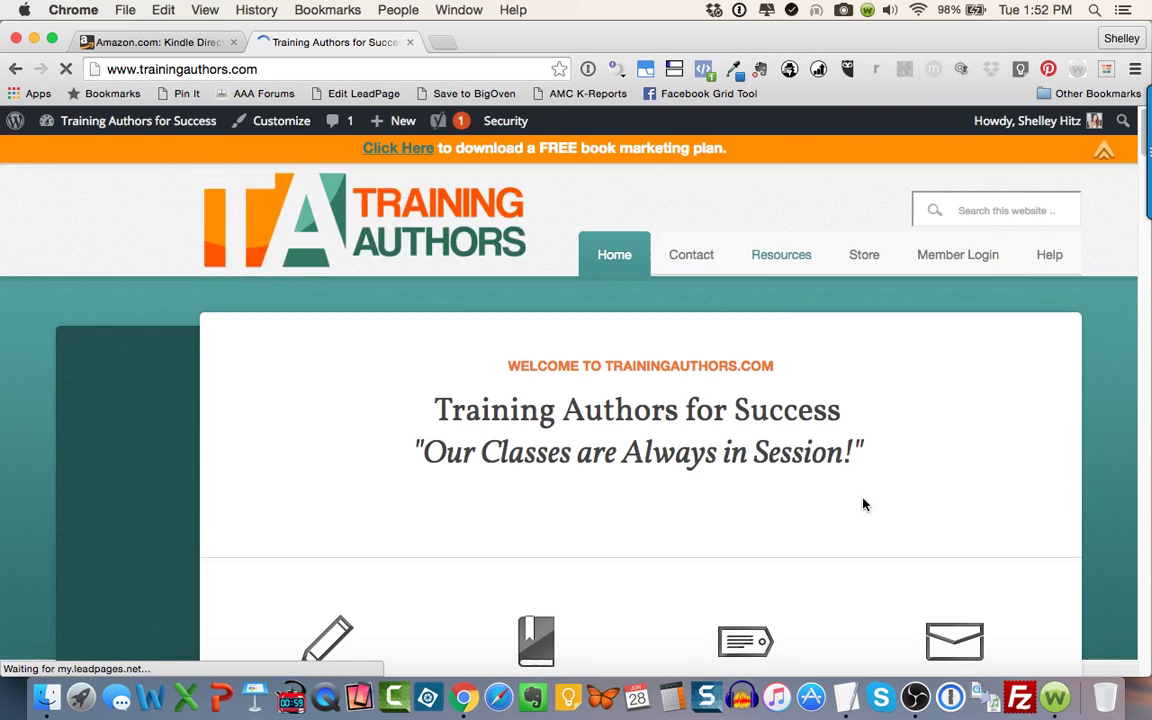
Step: Scroll down the Training Authors home page toward the 99-cent eBook promotion link
scroll(864, 490, "down", 3)
scroll(860, 490, "down", 3)
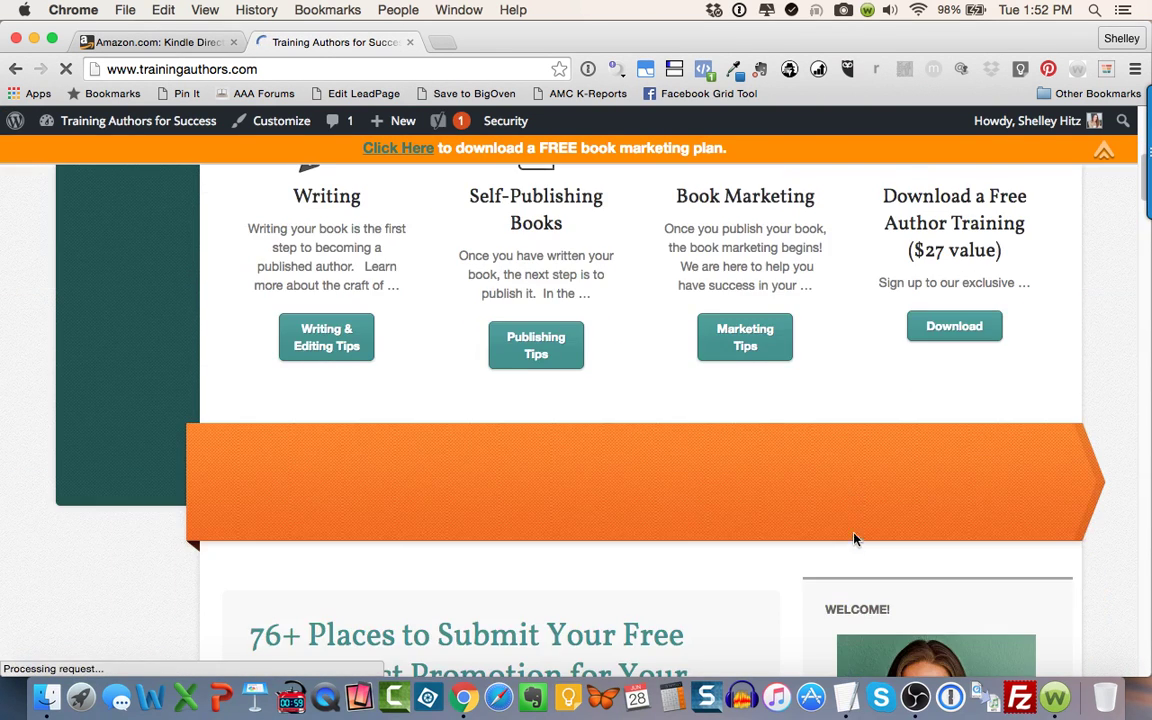
scroll(856, 500, "down", 8)
scroll(849, 515, "down", 4)
scroll(846, 513, "down", 2)
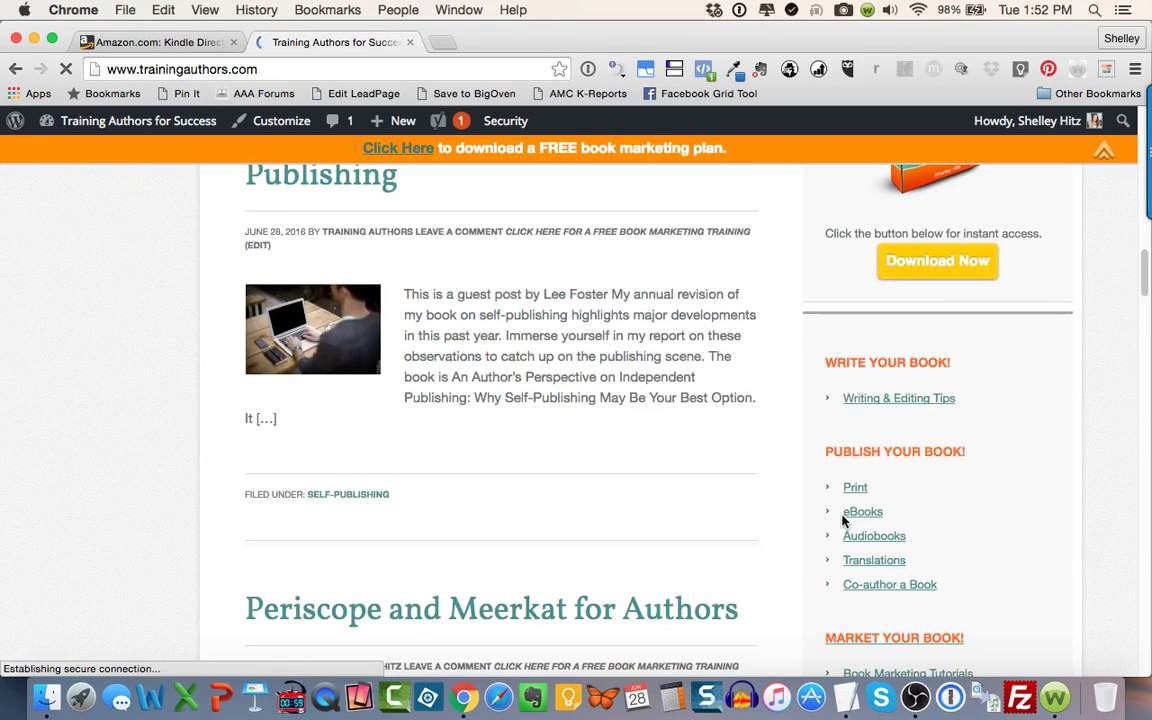
scroll(820, 513, "down", 8)
scroll(796, 513, "down", 8)
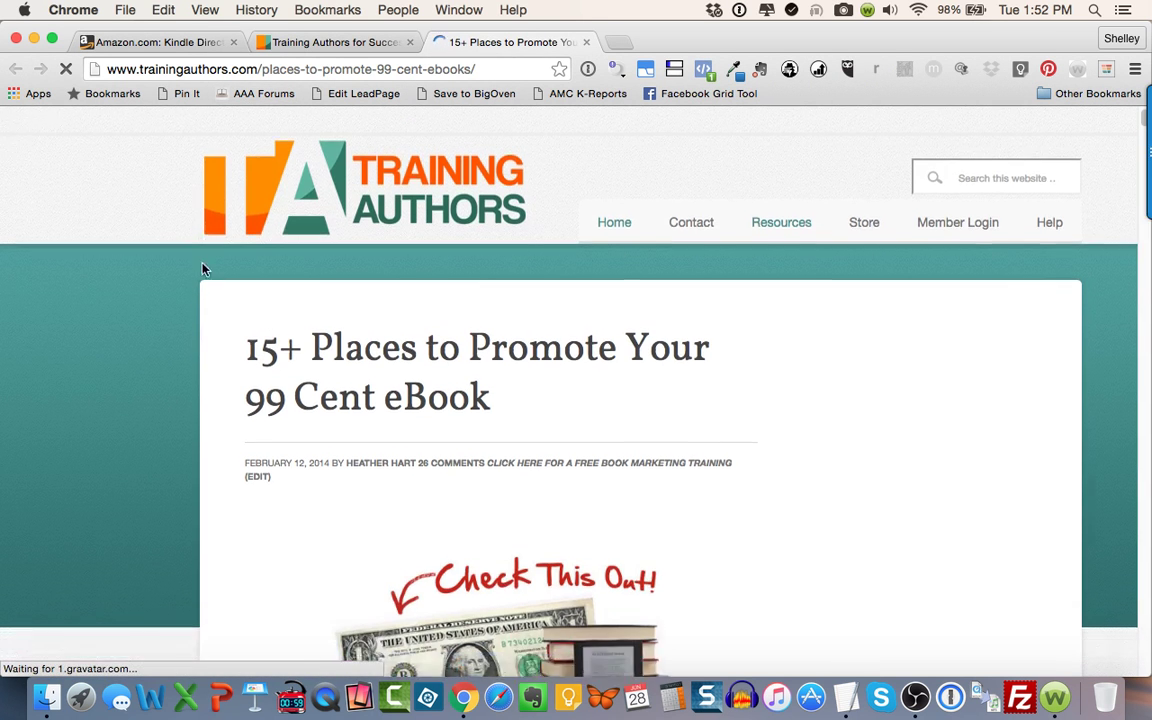
scroll(204, 267, "down", 2)
scroll(200, 267, "down", 5)
scroll(200, 267, "down", 3)
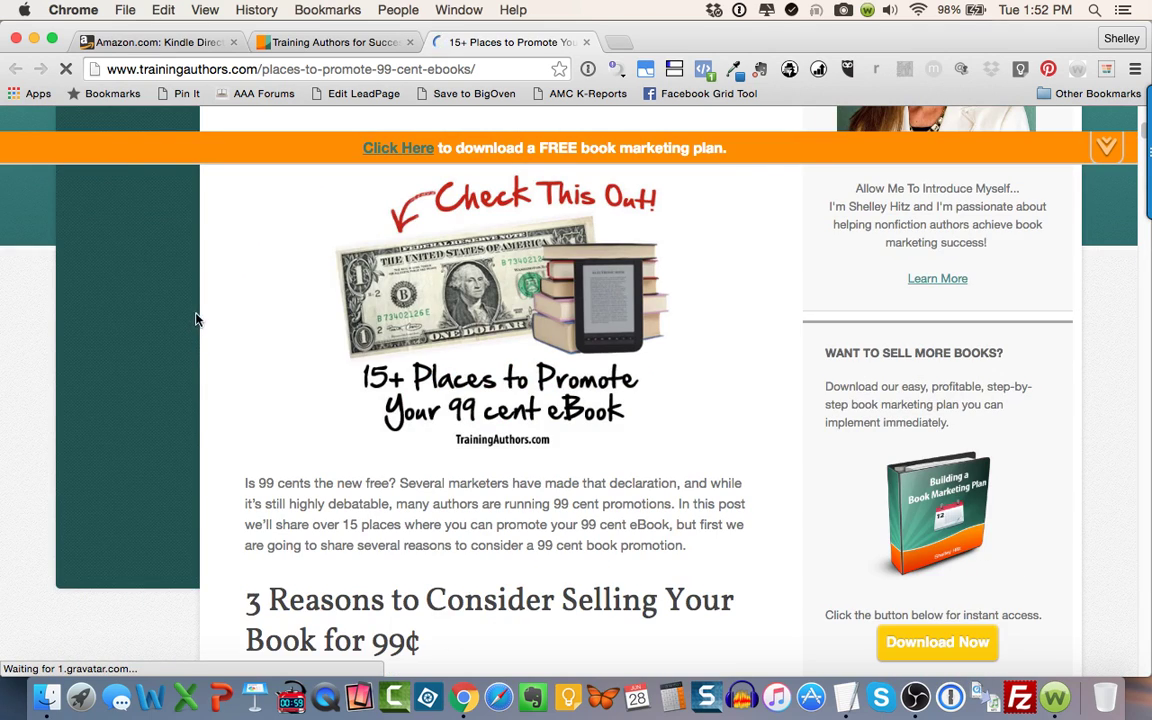
scroll(188, 410, "down", 3)
scroll(187, 404, "down", 10)
scroll(187, 403, "down", 5)
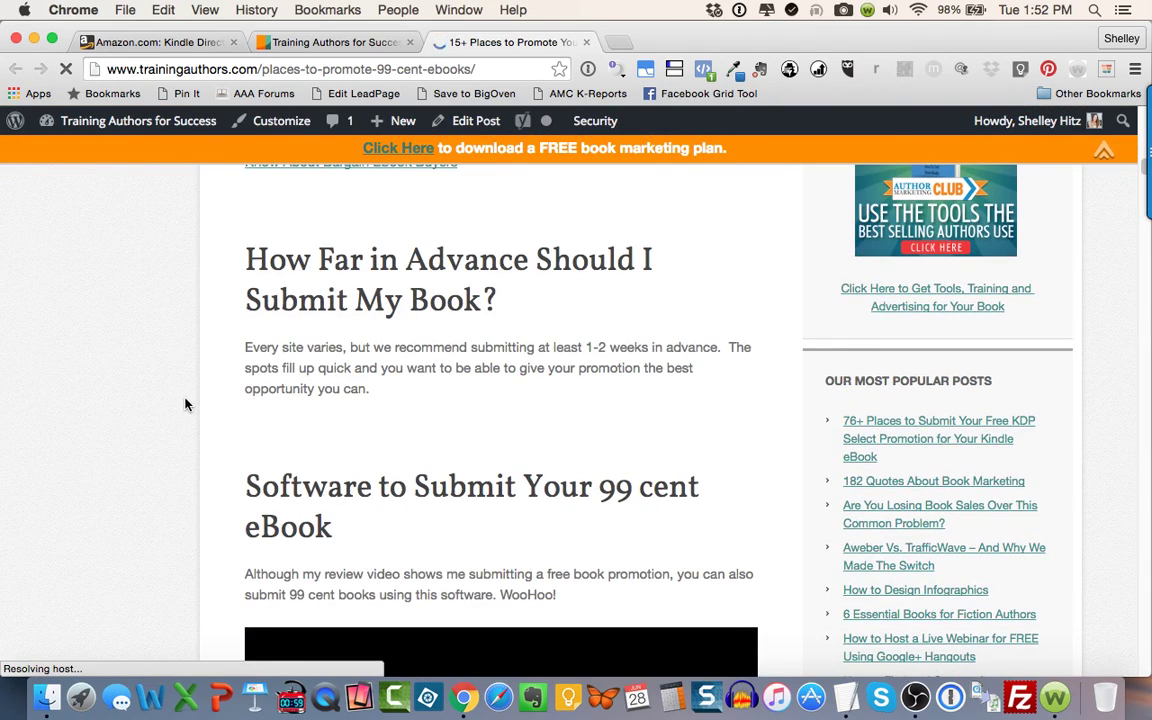
scroll(188, 405, "down", 1)
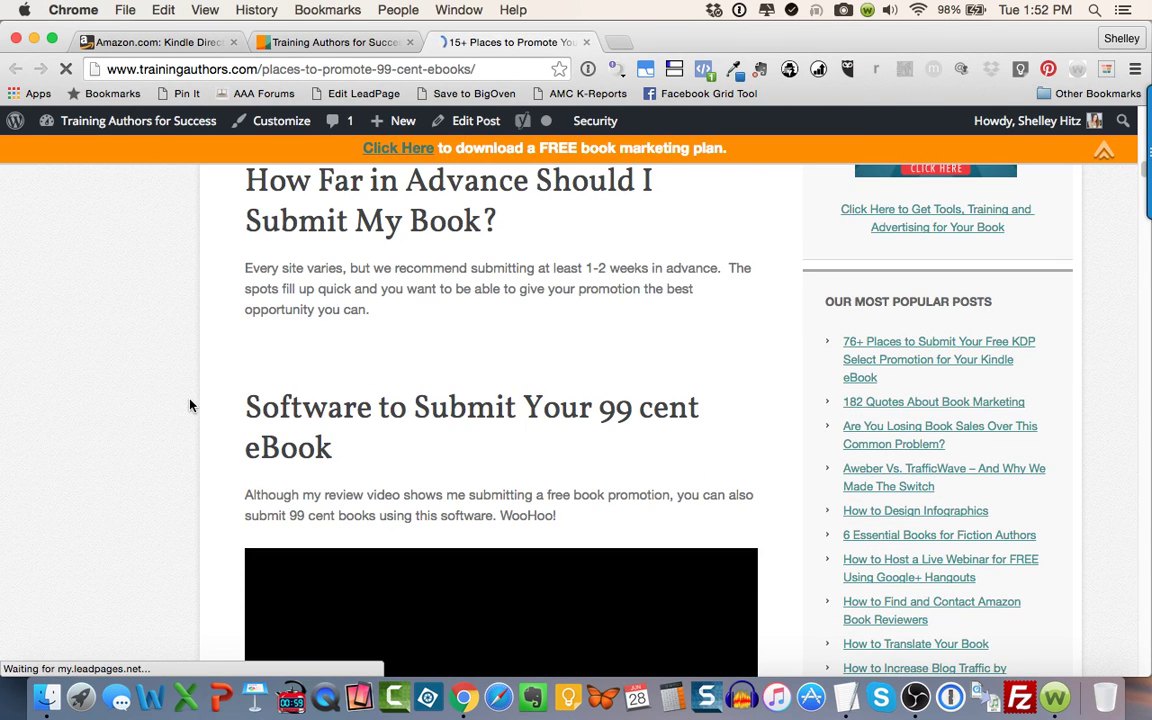
scroll(188, 403, "down", 2)
scroll(191, 405, "down", 5)
scroll(190, 405, "down", 3)
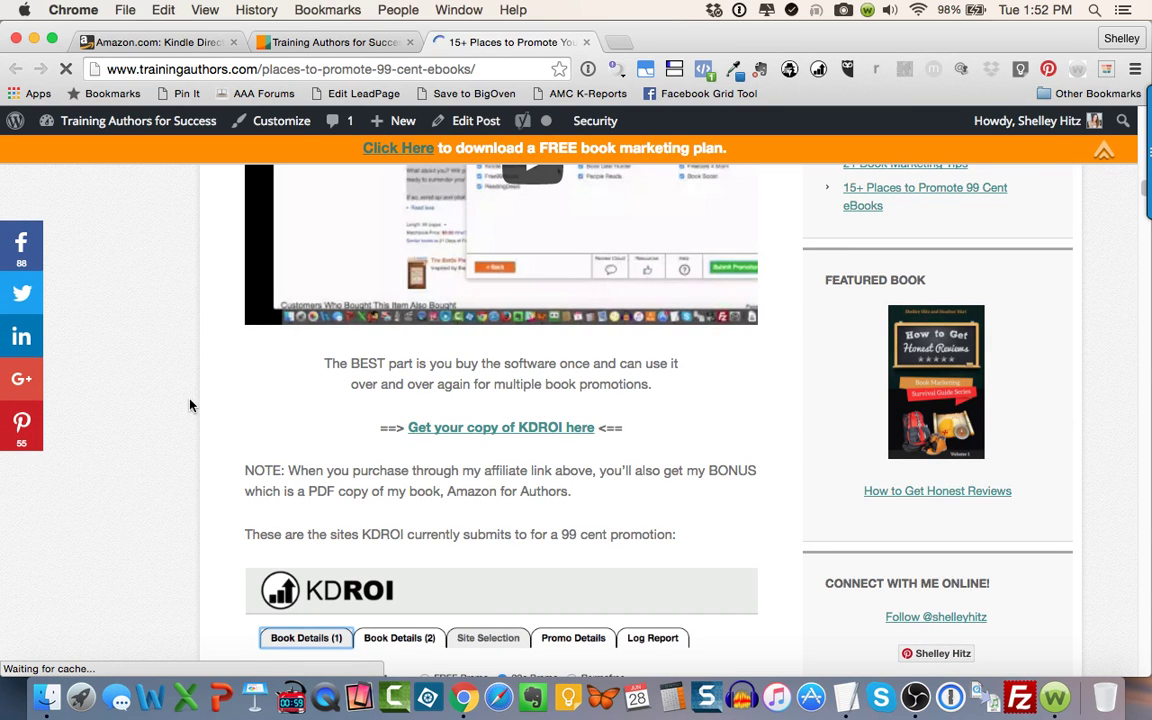
scroll(190, 405, "down", 2)
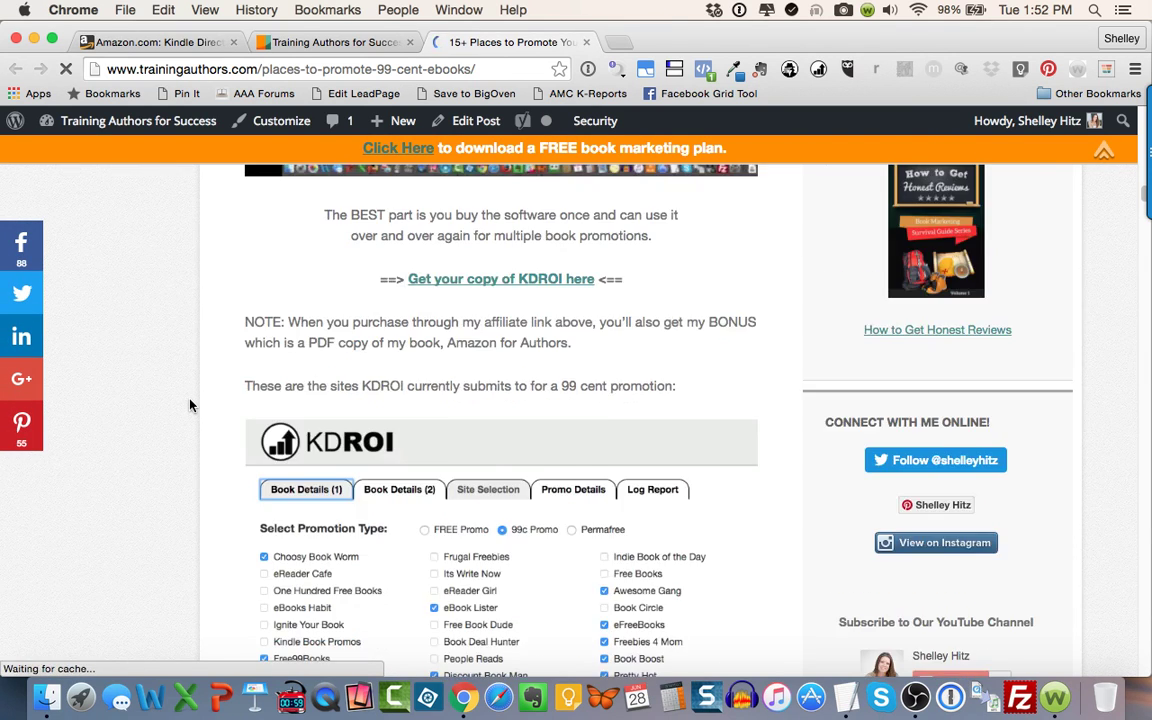
scroll(190, 405, "down", 5)
scroll(190, 405, "down", 3)
right_click(190, 405)
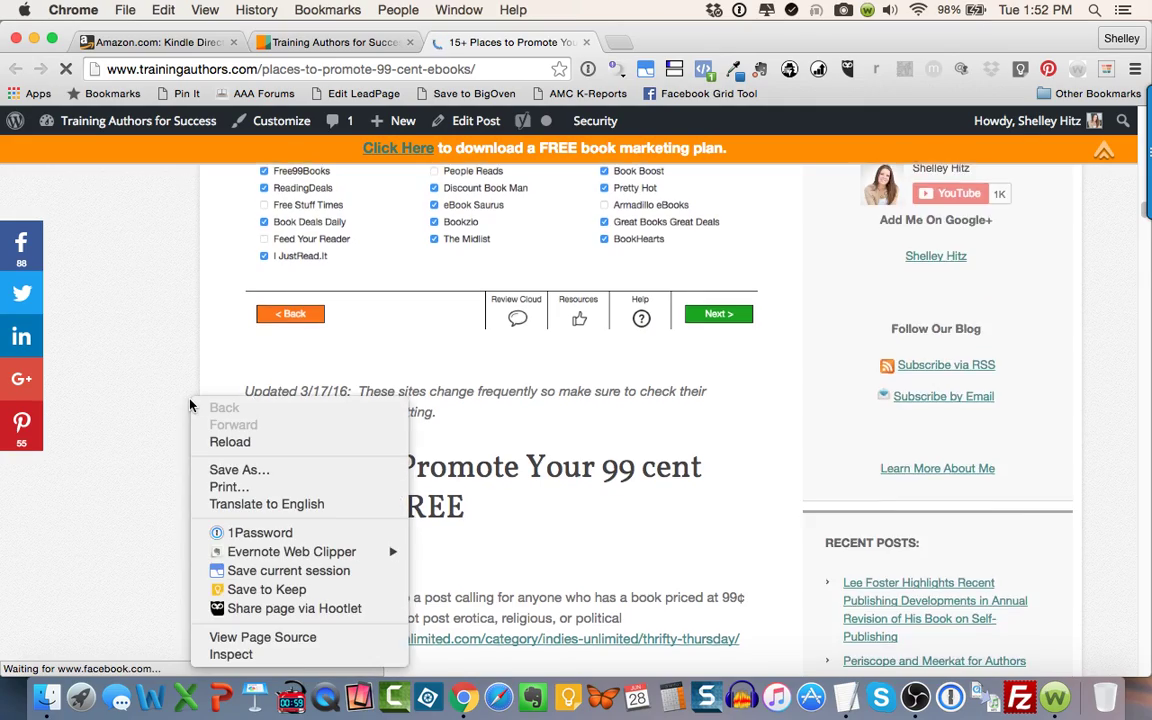
scroll(190, 405, "down", 2)
left_click(154, 391)
scroll(154, 391, "down", 3)
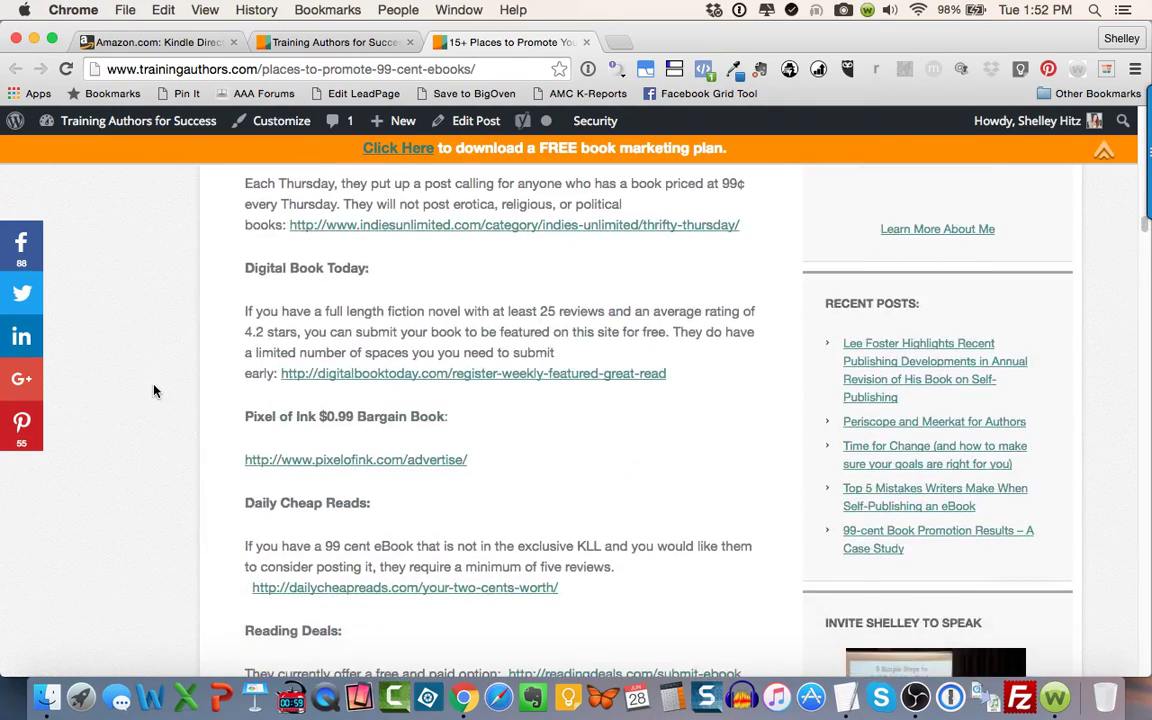
scroll(154, 391, "down", 3)
scroll(154, 391, "down", 2)
scroll(154, 391, "down", 4)
scroll(154, 391, "down", 3)
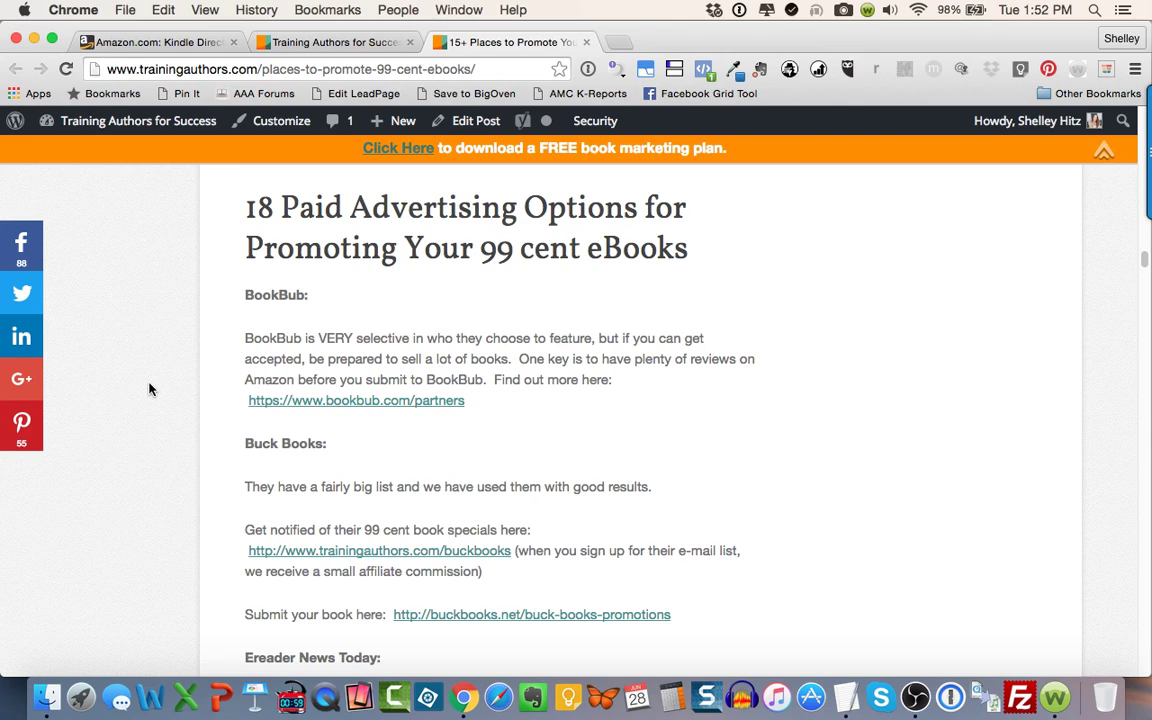
scroll(165, 450, "down", 5)
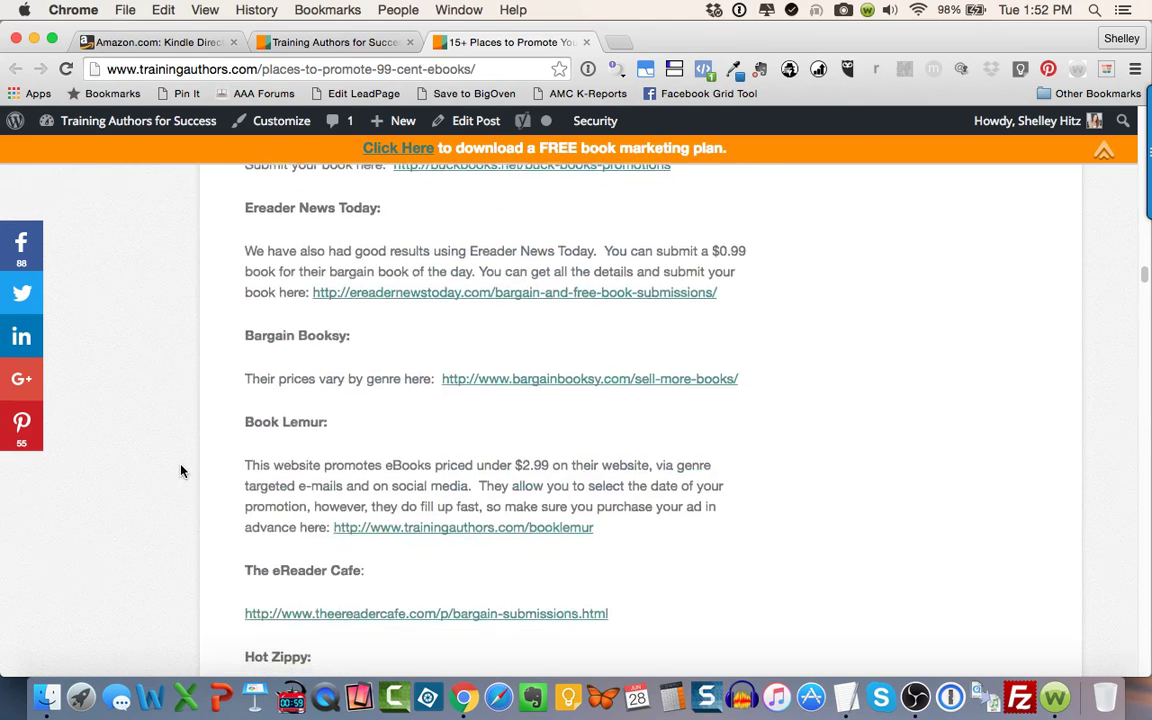
scroll(178, 488, "down", 6)
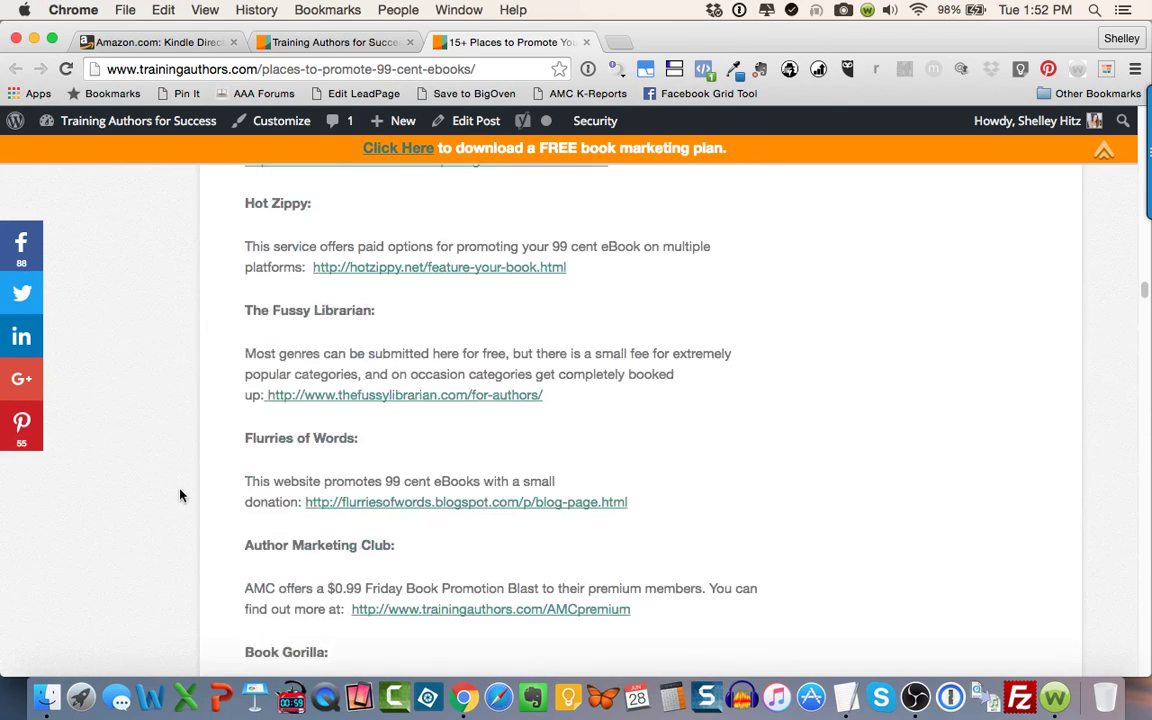
scroll(180, 491, "down", 10)
scroll(178, 488, "down", 5)
scroll(180, 490, "down", 5)
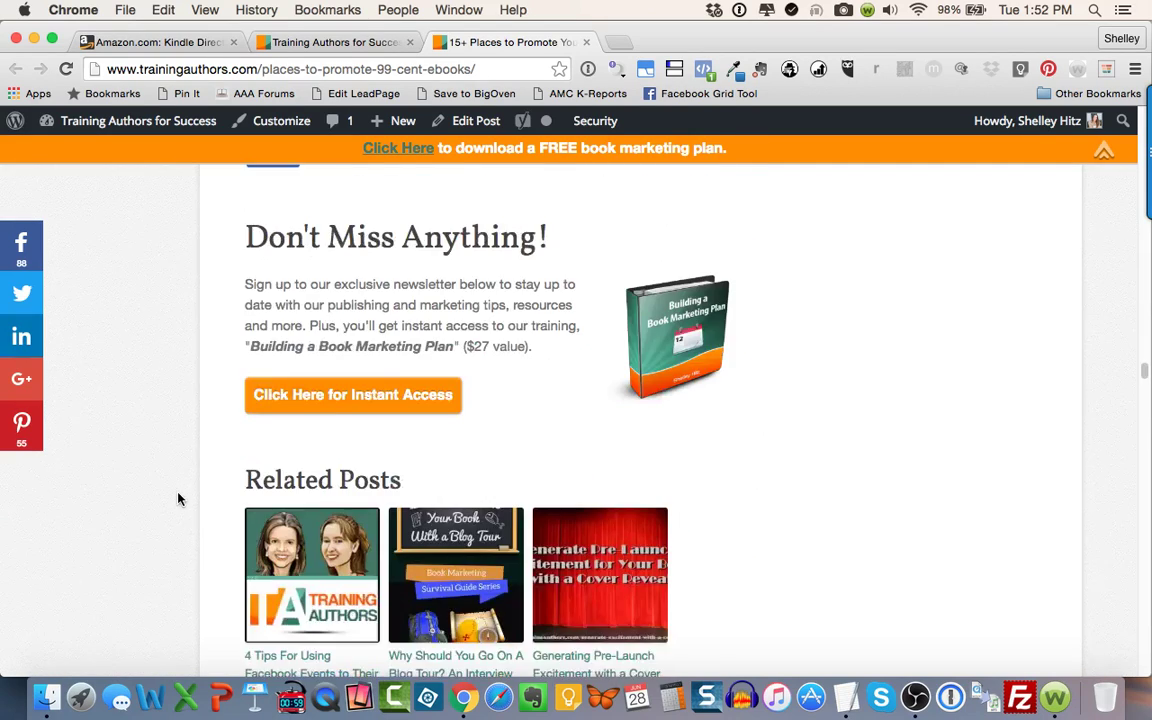
scroll(175, 470, "up", 15)
scroll(171, 455, "up", 7)
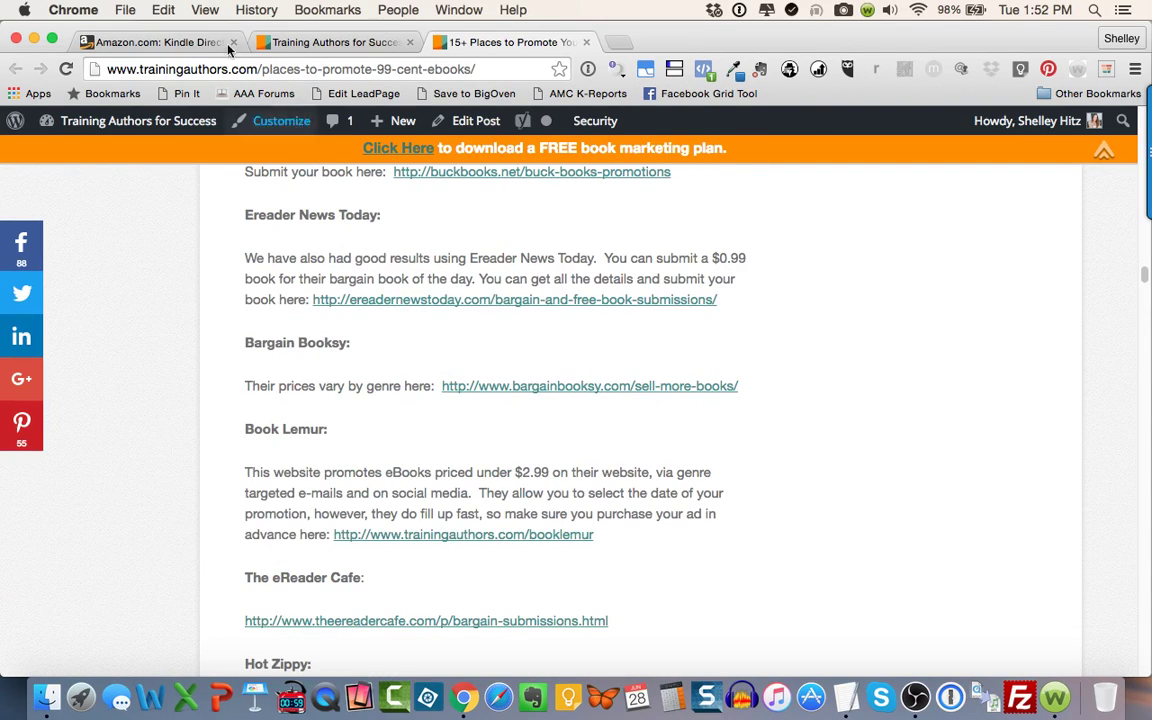
Step: Return to the Amazon KDP tab and bring the OBS window to the front
left_click(185, 44)
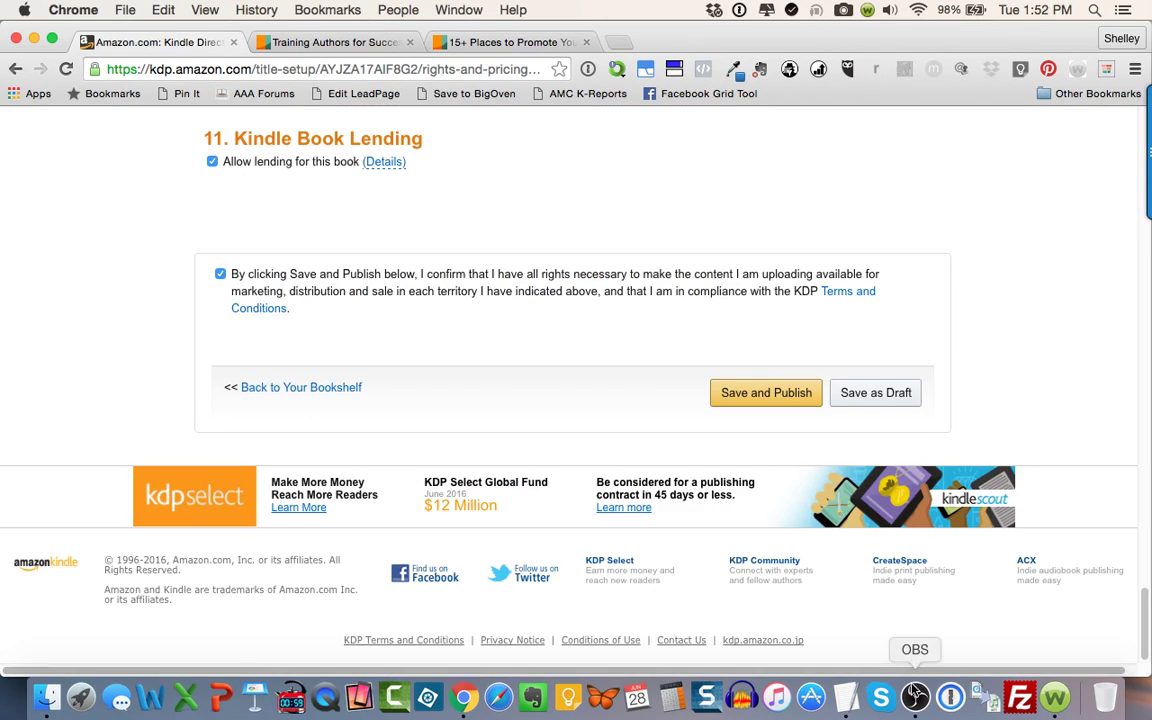
left_click(915, 697)
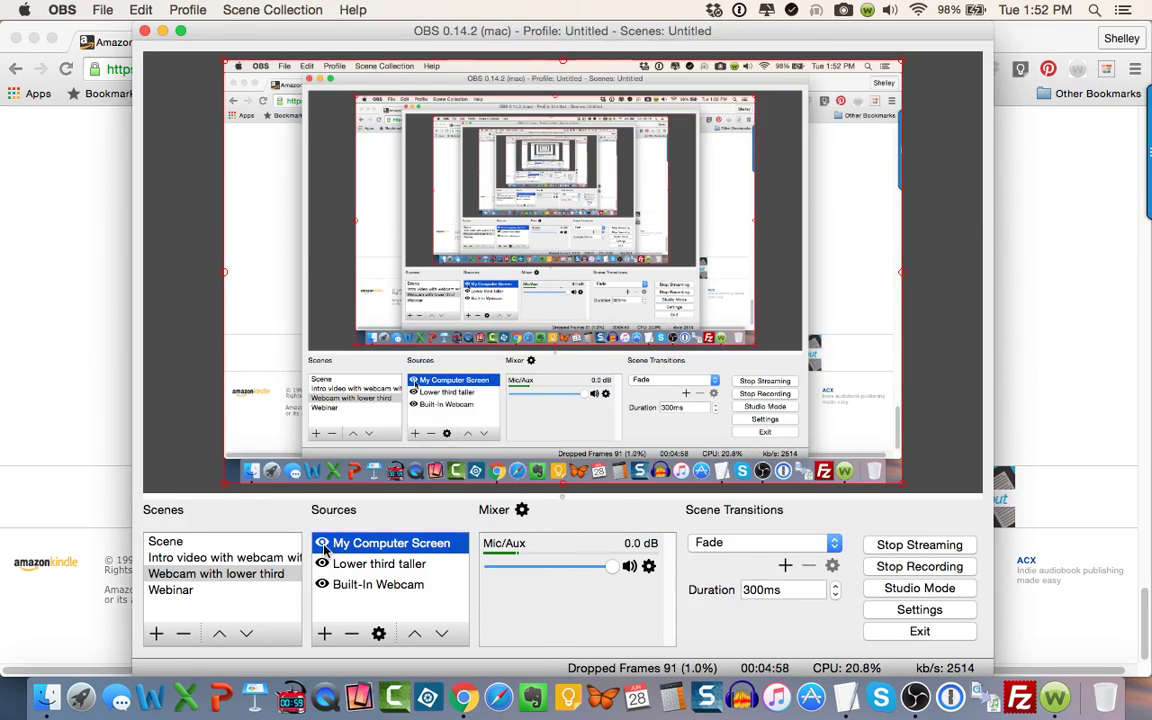